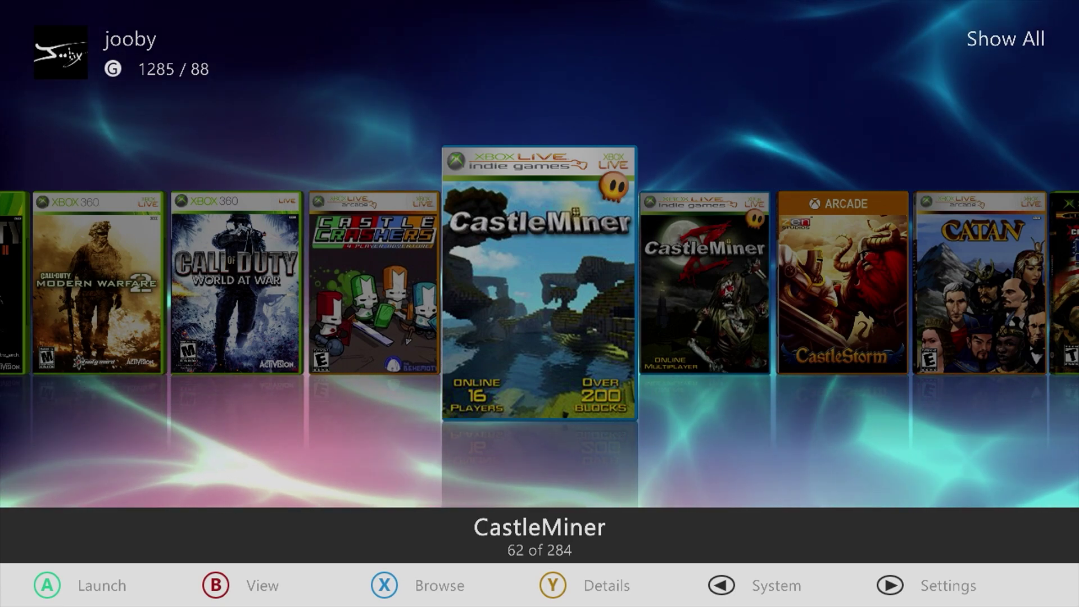
Move to CastleMiner Z in the game carousel and bring up the System panel
key(Right)
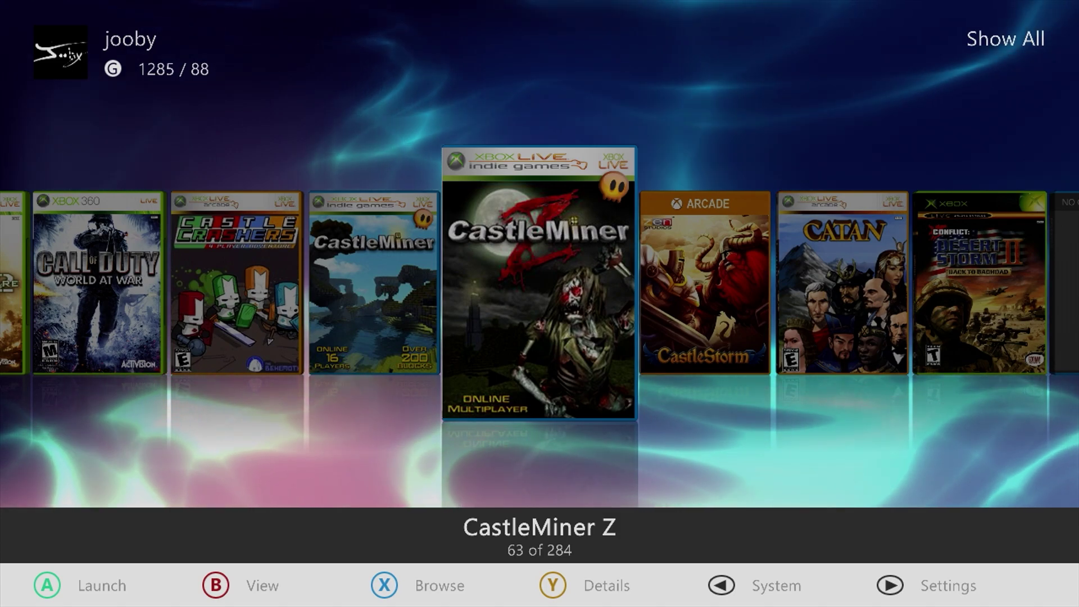
key(Escape)
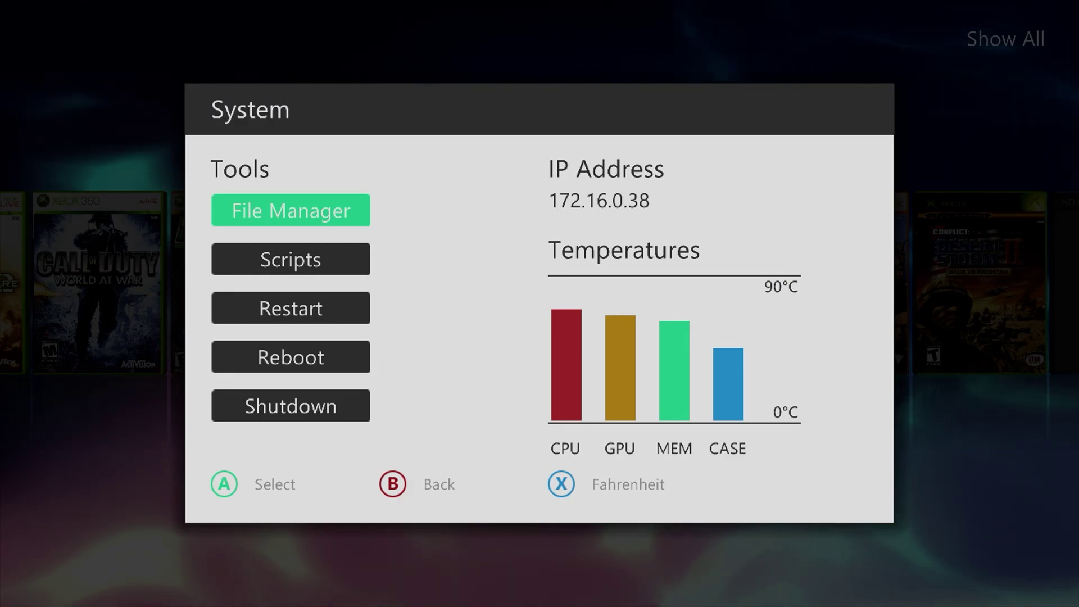
key(Escape)
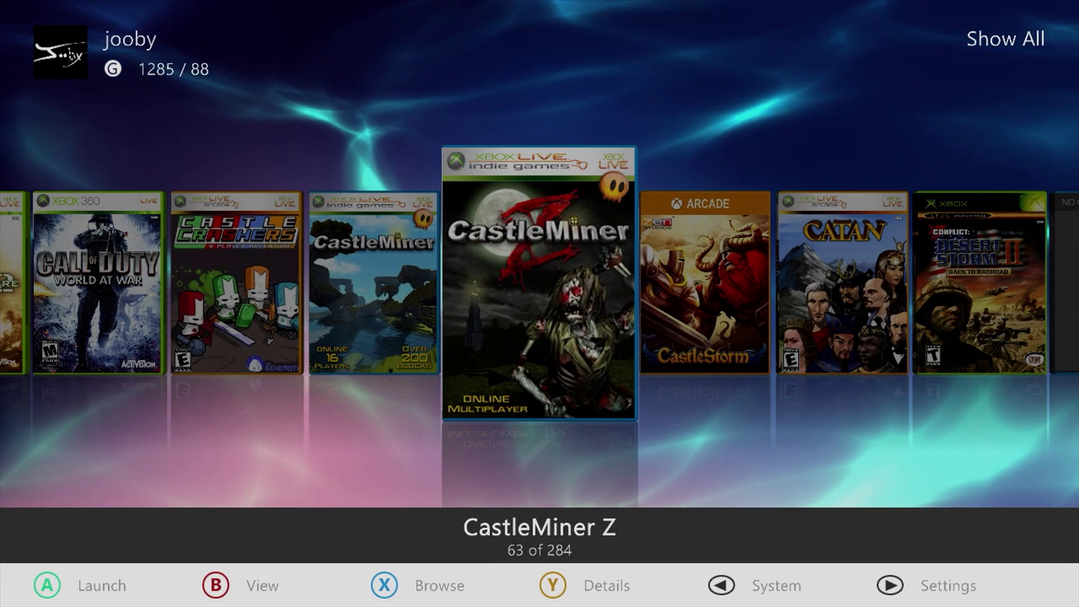
key(Right)
key(Right)
key(Right)
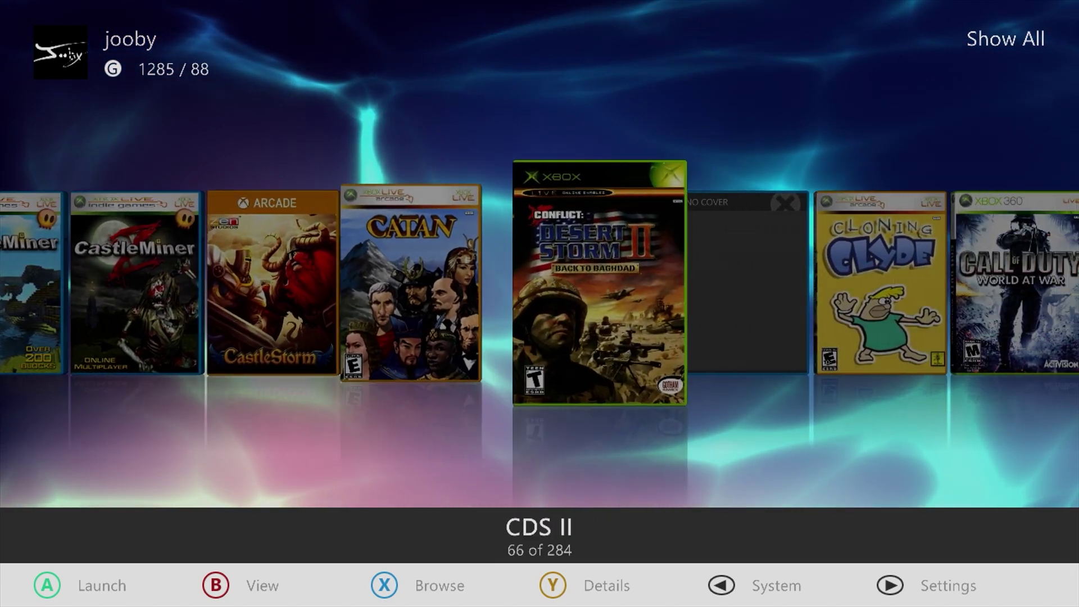
key(Right)
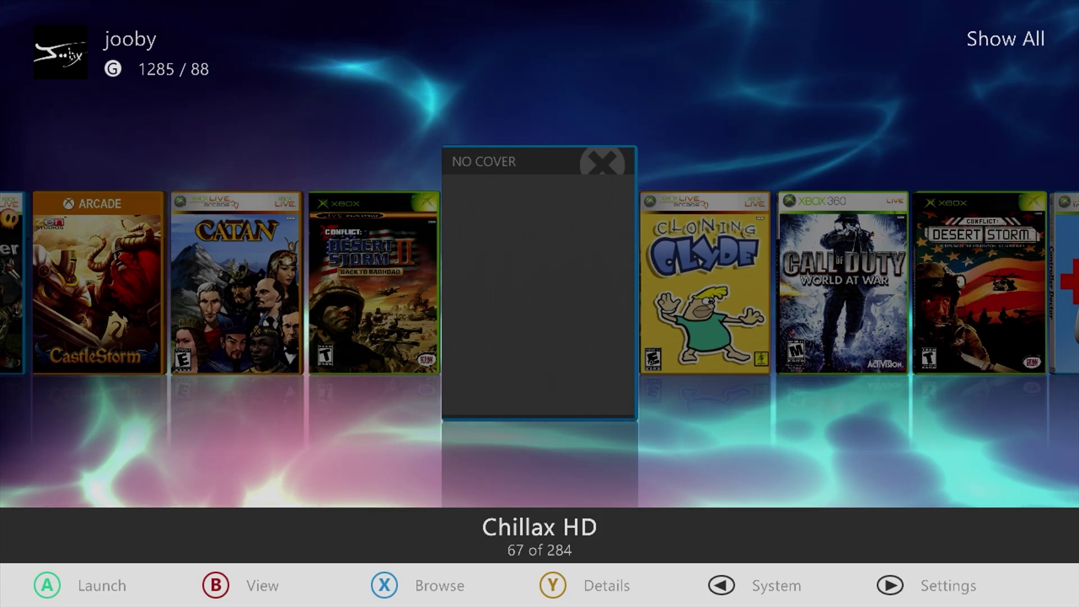
Launch File Manager on the hard drive and open the Usb0 drive in the second pane
key(BackSpace)
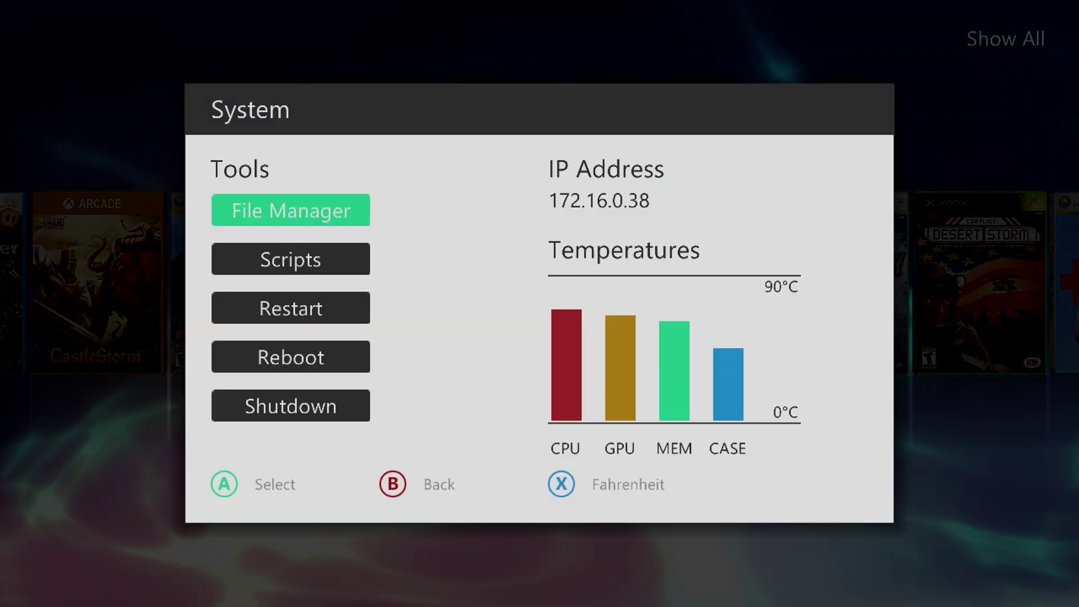
key(Return)
key(Return)
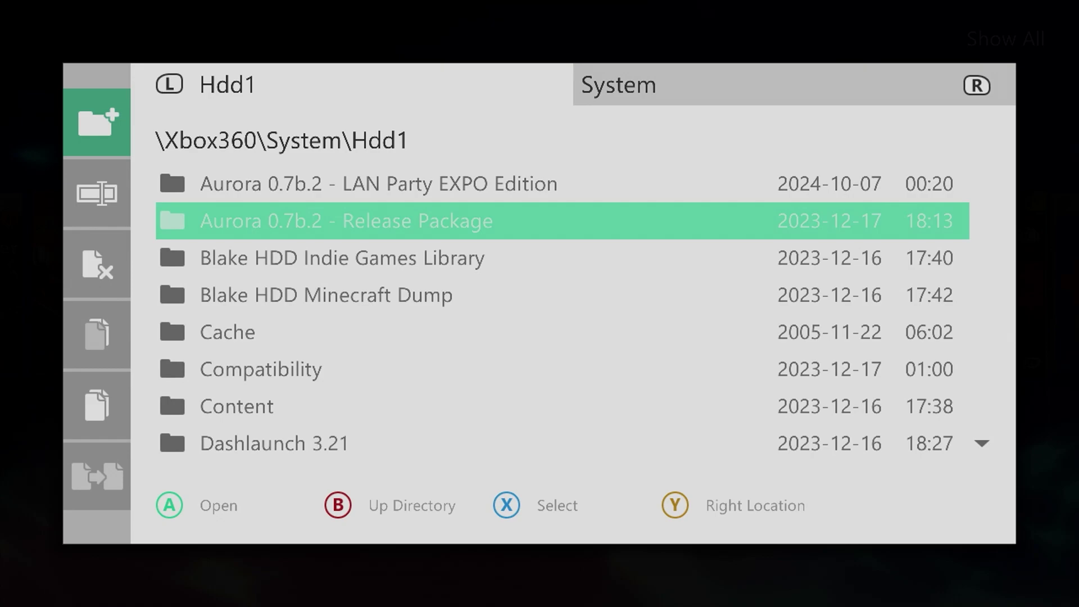
key(Down)
key(Down)
key(Down)
key(Down)
key(Down)
key(Down)
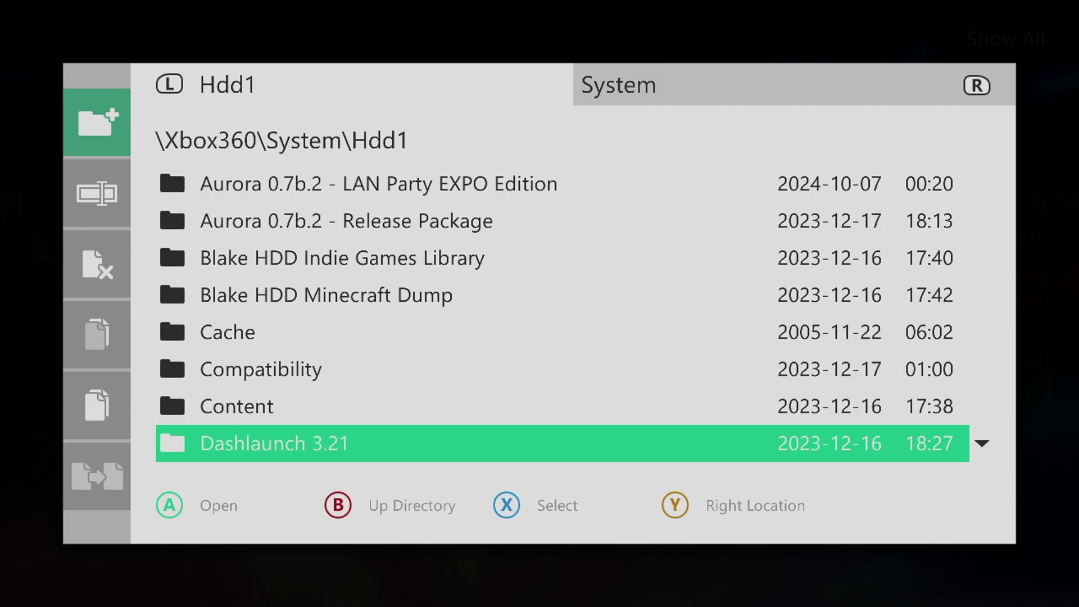
key(Tab)
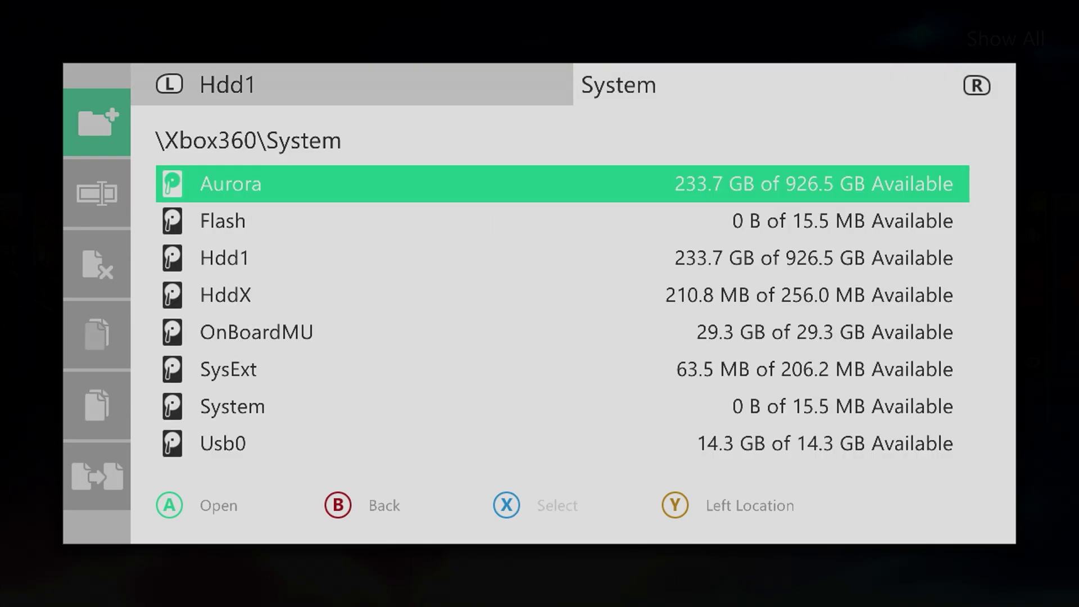
key(Down)
key(Down)
key(Down)
key(Down)
key(Down)
key(Down)
key(Down)
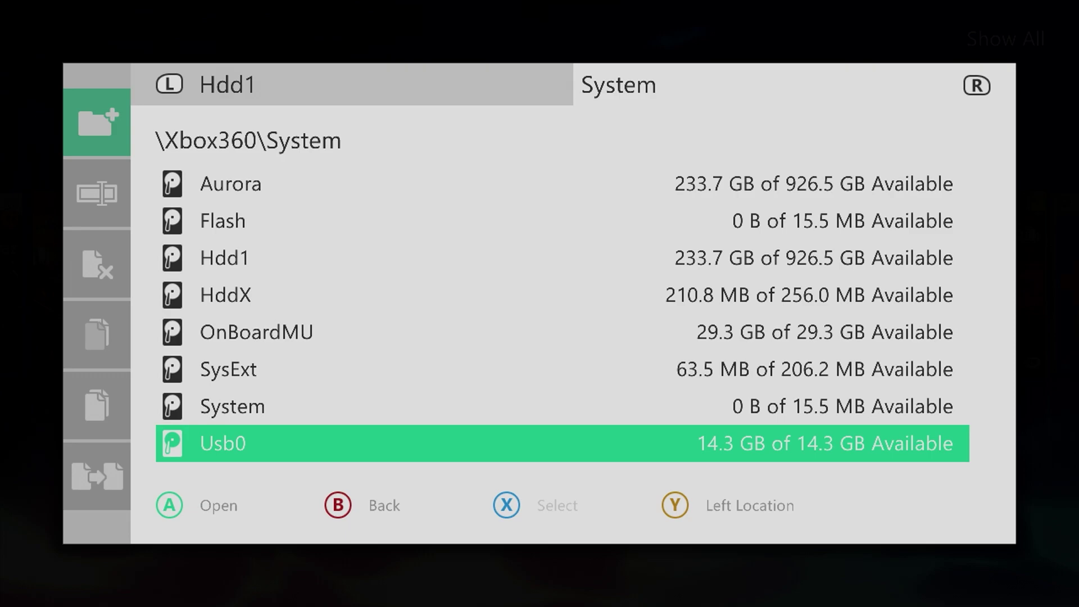
key(Return)
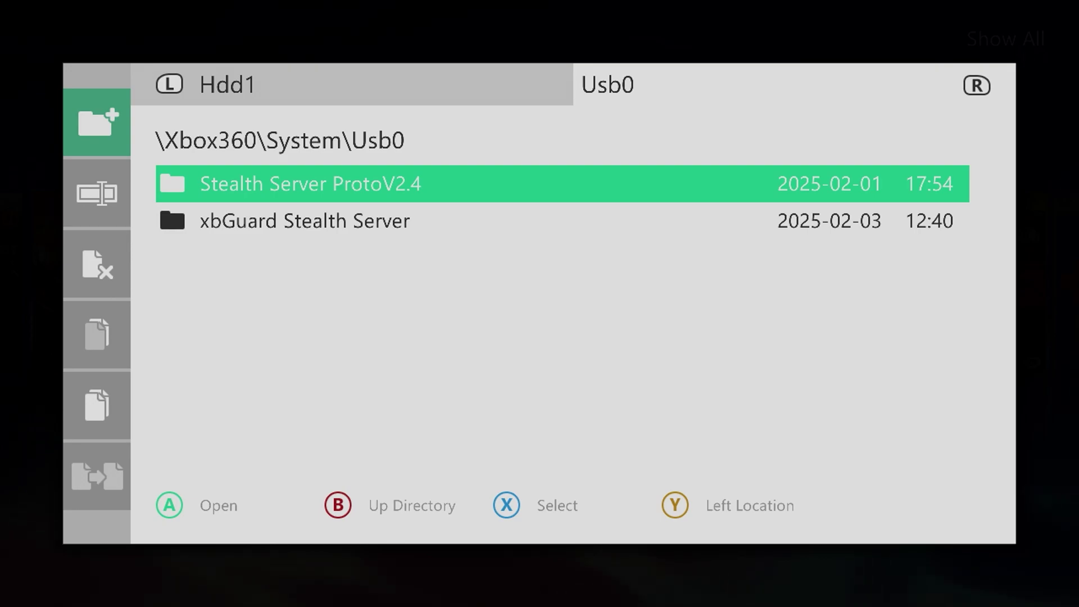
Open xbGuard Stealth Server\HDD on the USB, tick its four files and choose Copy
click(303, 221)
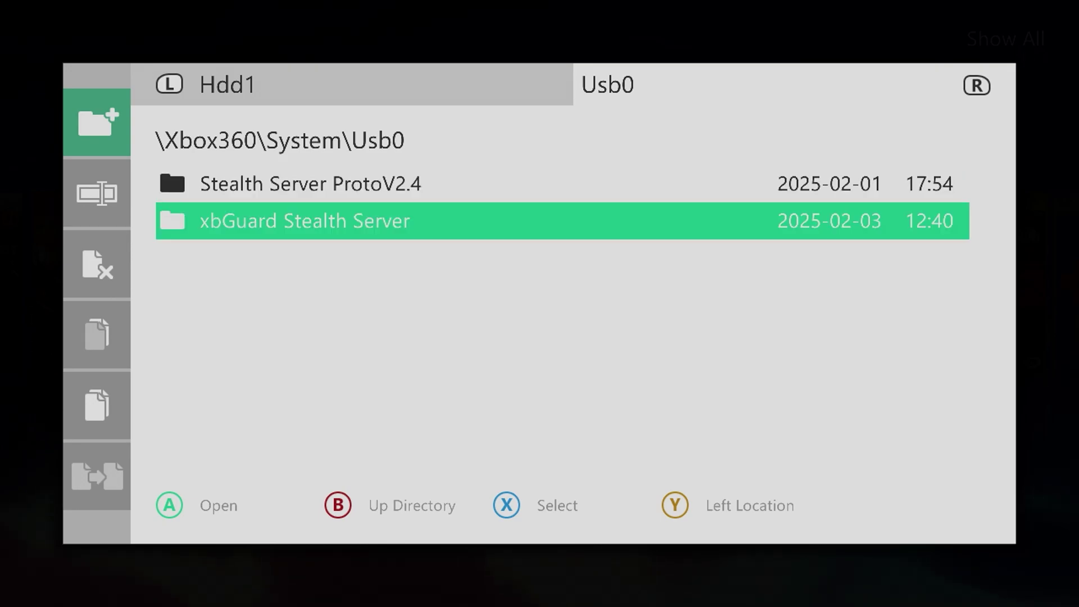
key(Return)
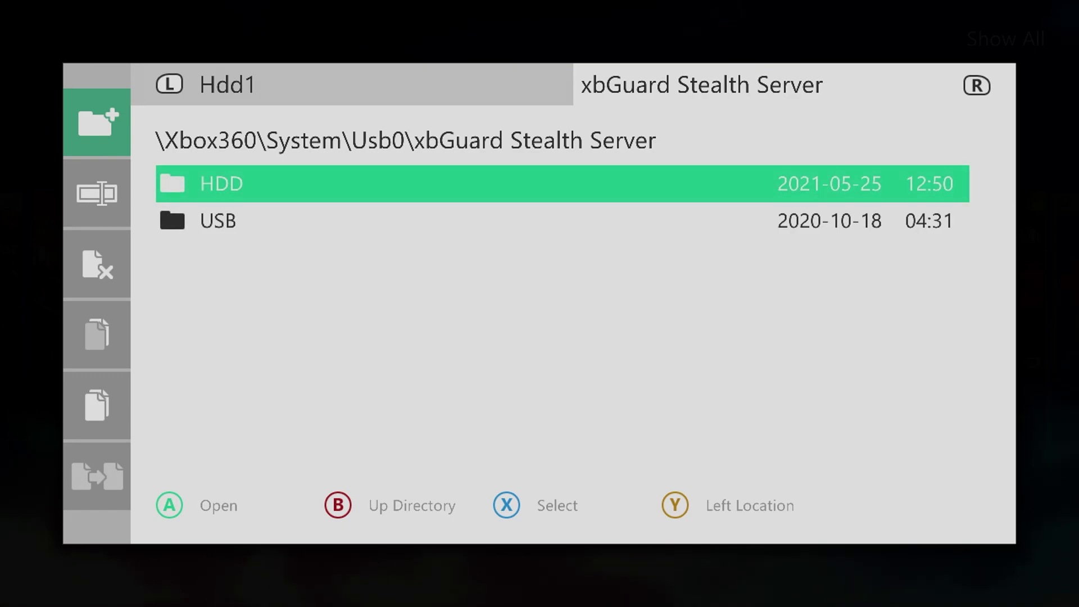
key(Return)
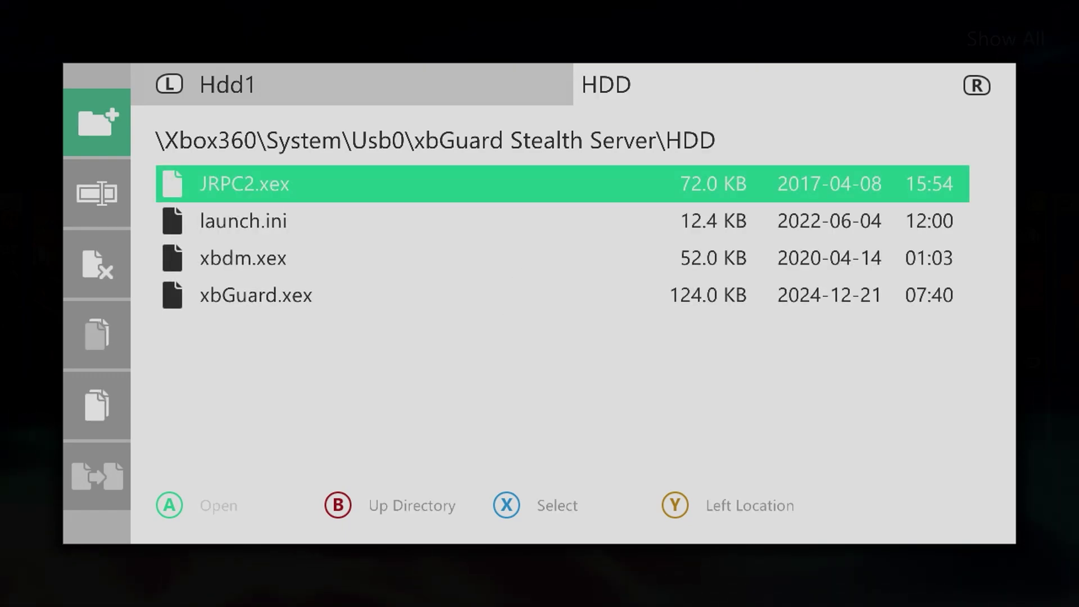
key(Down)
key(Down)
key(Down)
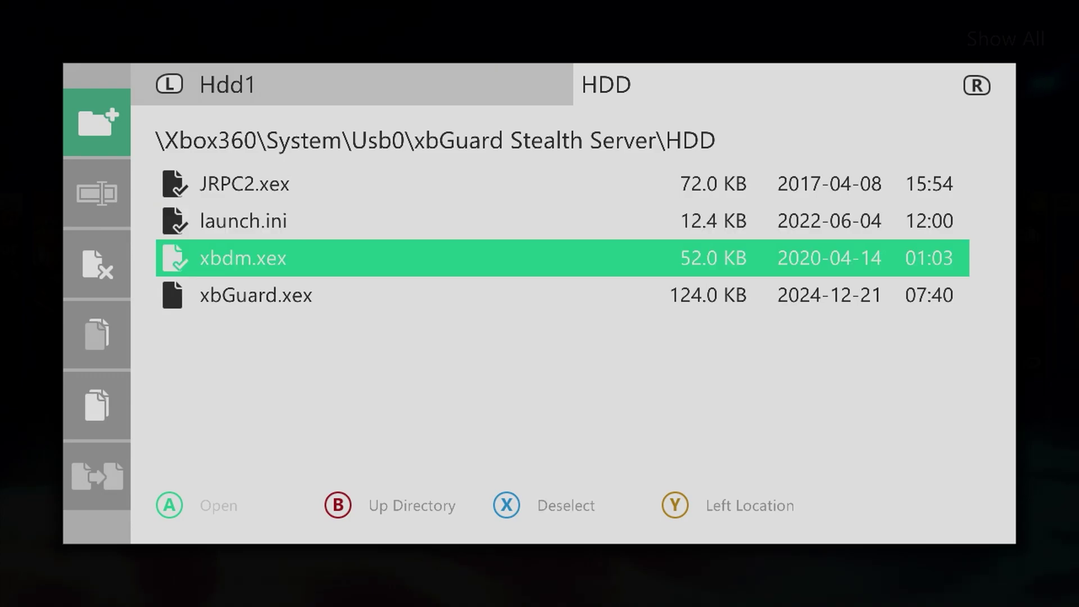
key(Left)
key(Down)
key(Down)
key(Down)
key(Down)
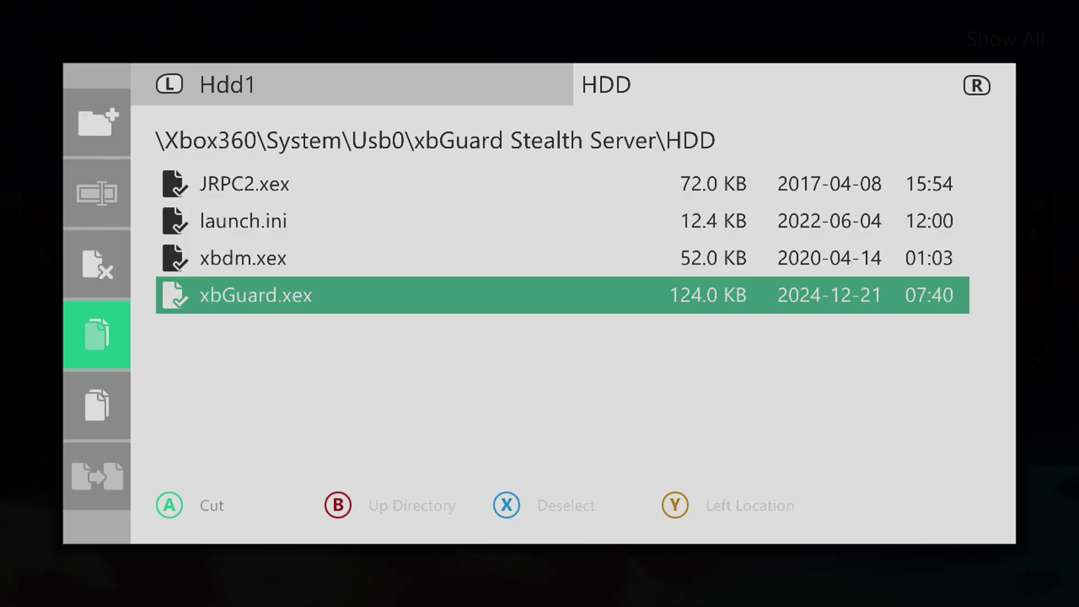
key(Right)
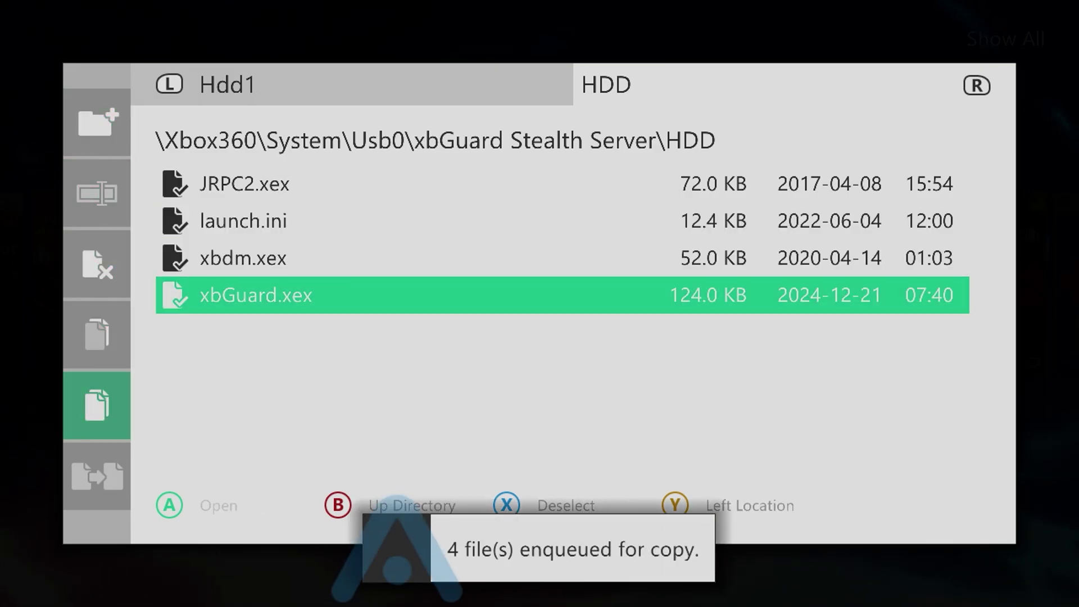
Switch to the Hdd1 pane as the paste destination at the drive root
key(y)
key(Up)
key(Up)
key(Up)
key(Up)
key(Up)
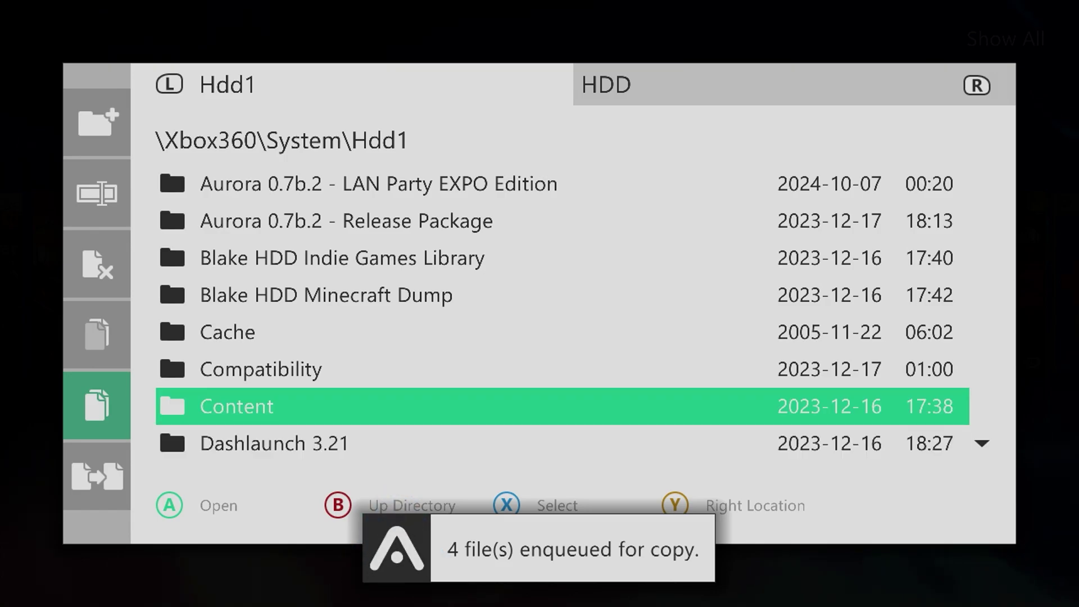
key(Up)
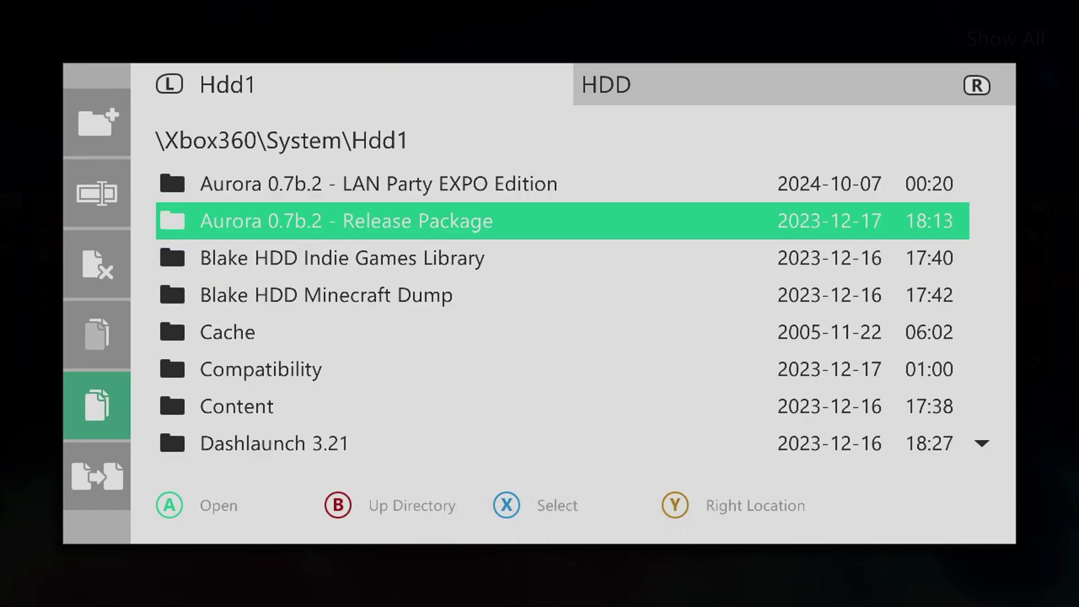
key(Down)
key(Down)
Paste the 4 copied items onto Hdd1, confirming overwrite, then return to the drive list
key(Left)
key(Down)
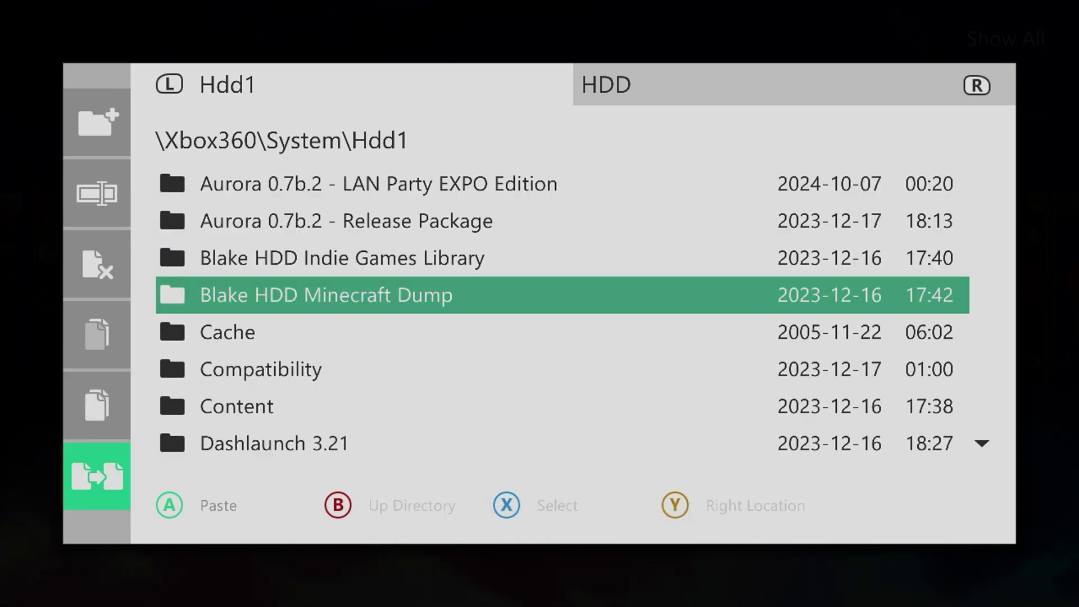
key(Return)
key(Right)
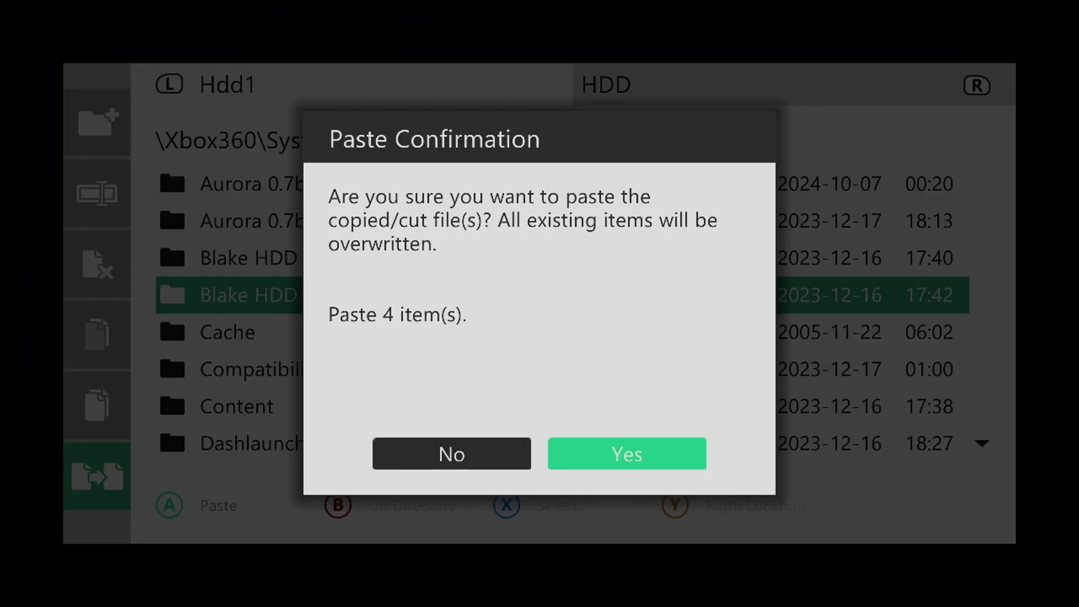
key(Return)
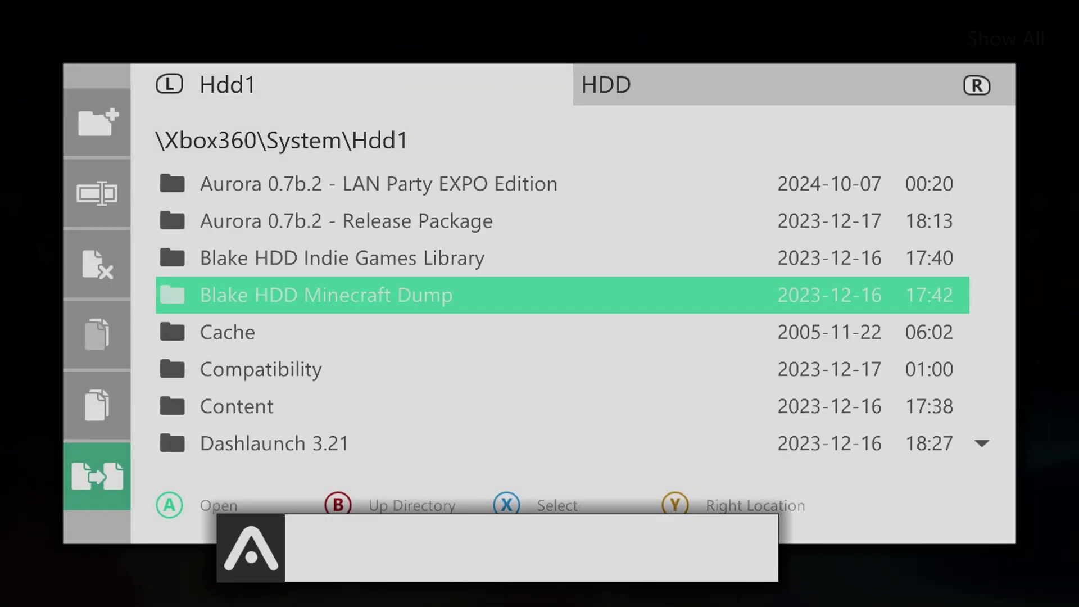
key(BackSpace)
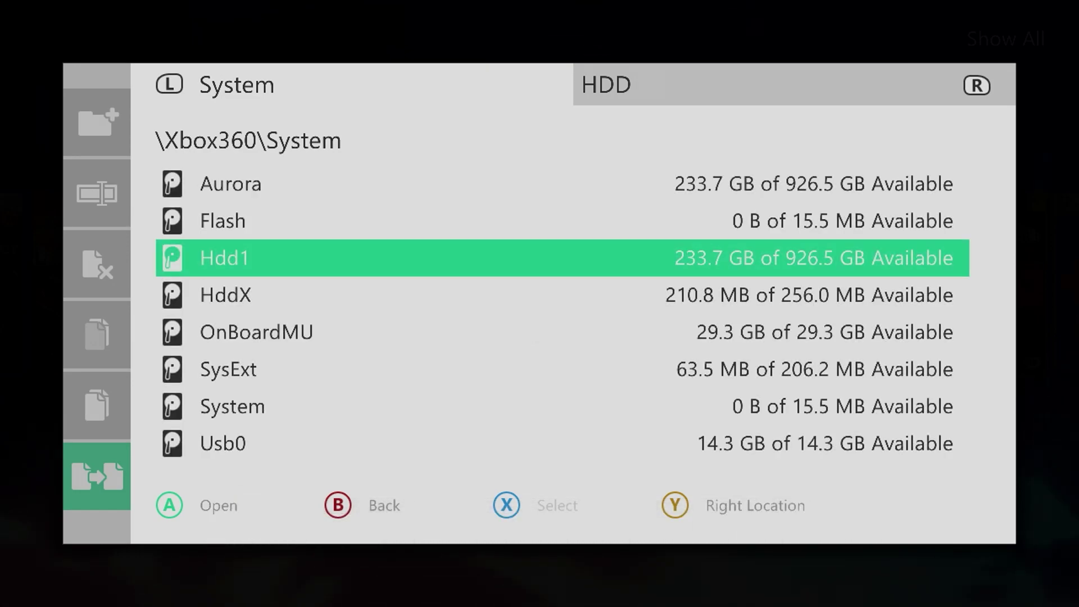
Close File Manager and choose Reboot from the System menu
key(BackSpace)
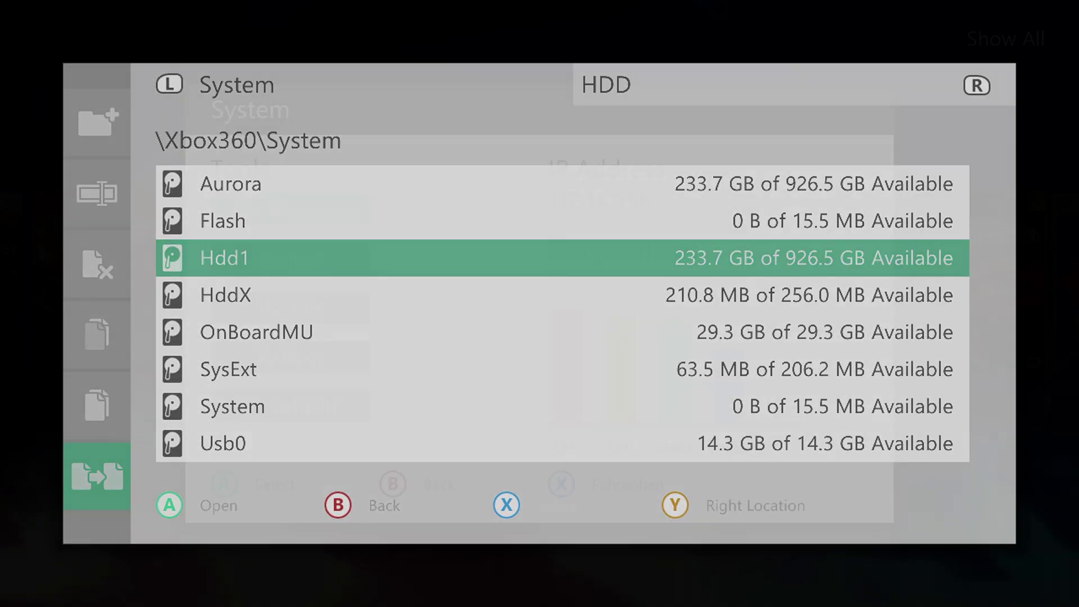
key(Down)
key(Down)
key(Down)
key(Return)
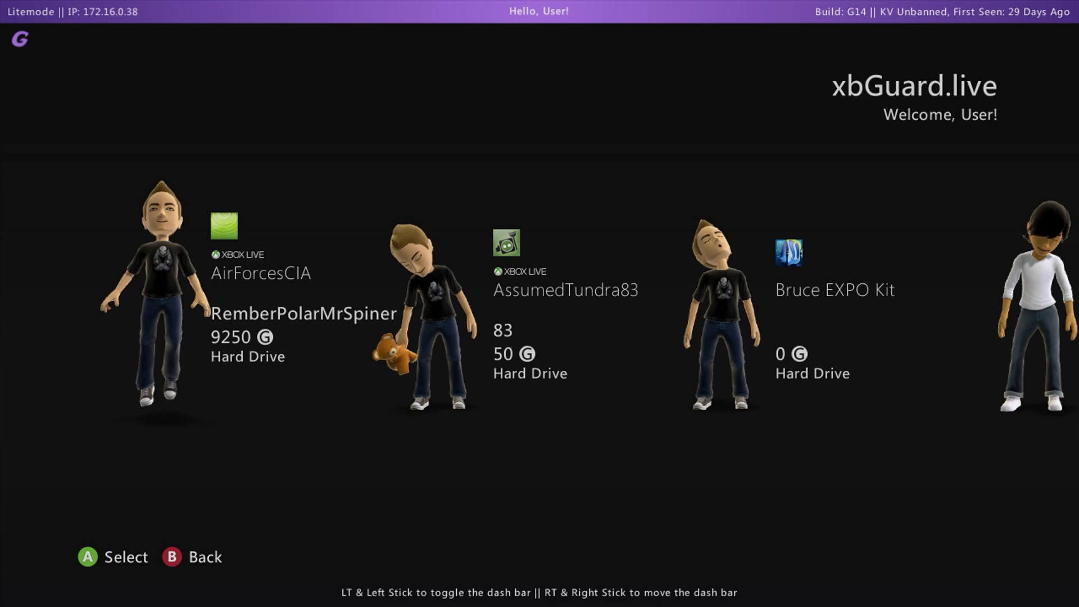
Browse the saved gamer profiles and sign in with the chosen one
key(Right)
key(Right)
key(Right)
key(Right)
key(Right)
key(Right)
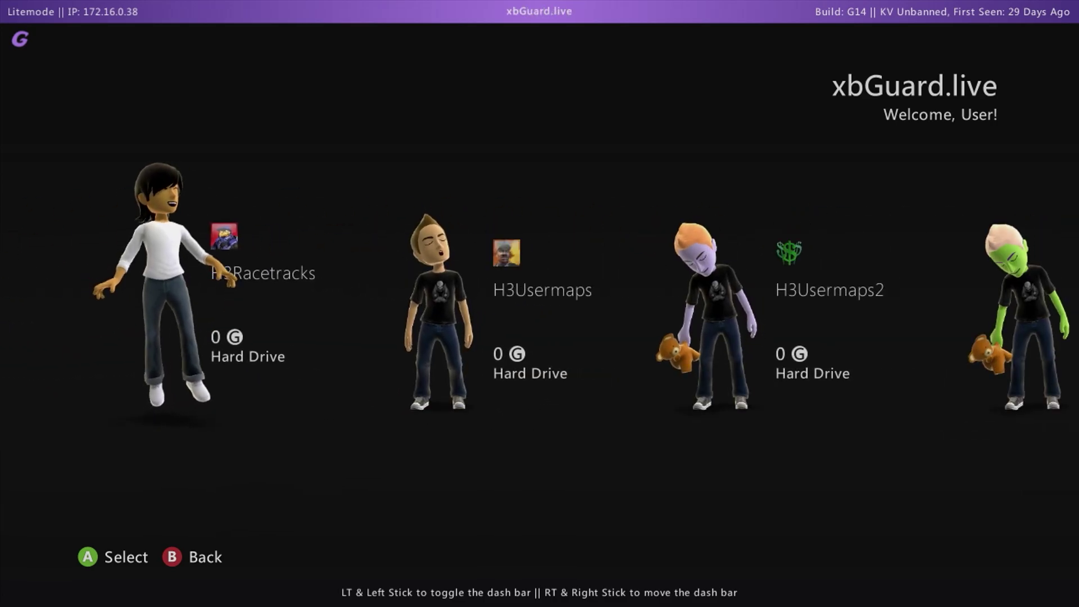
key(Right)
key(Right)
key(Right)
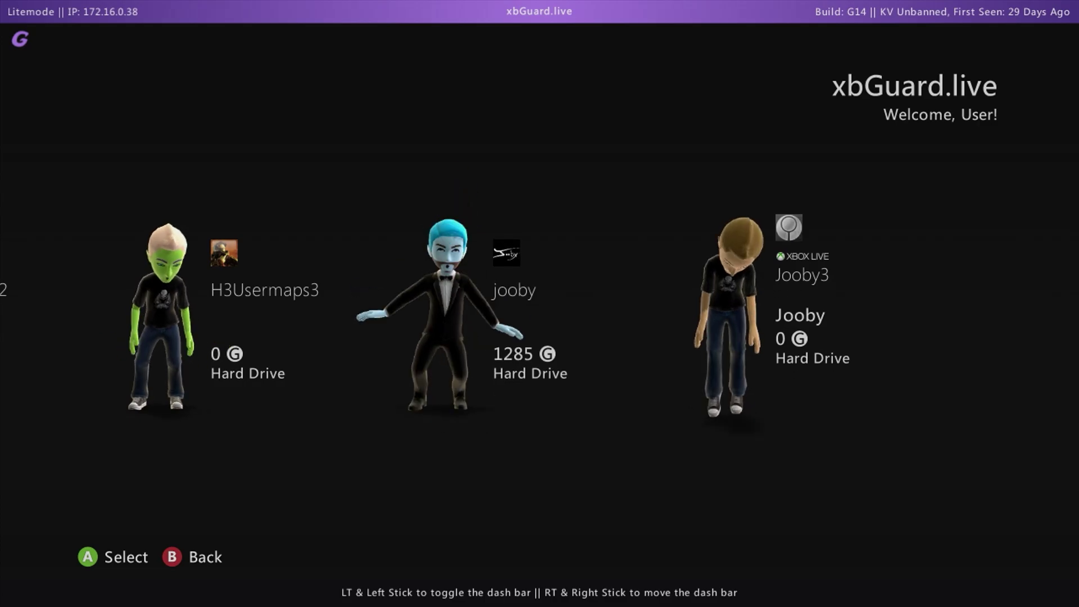
key(Left)
key(Left)
key(Left)
key(Right)
key(Right)
key(Right)
key(Right)
key(Right)
key(Right)
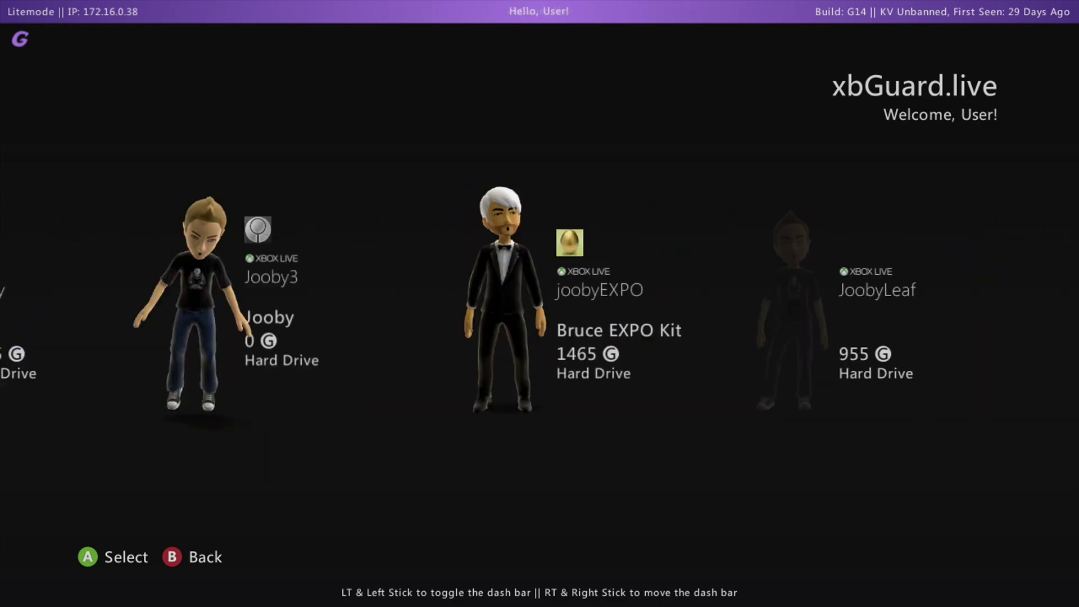
key(Return)
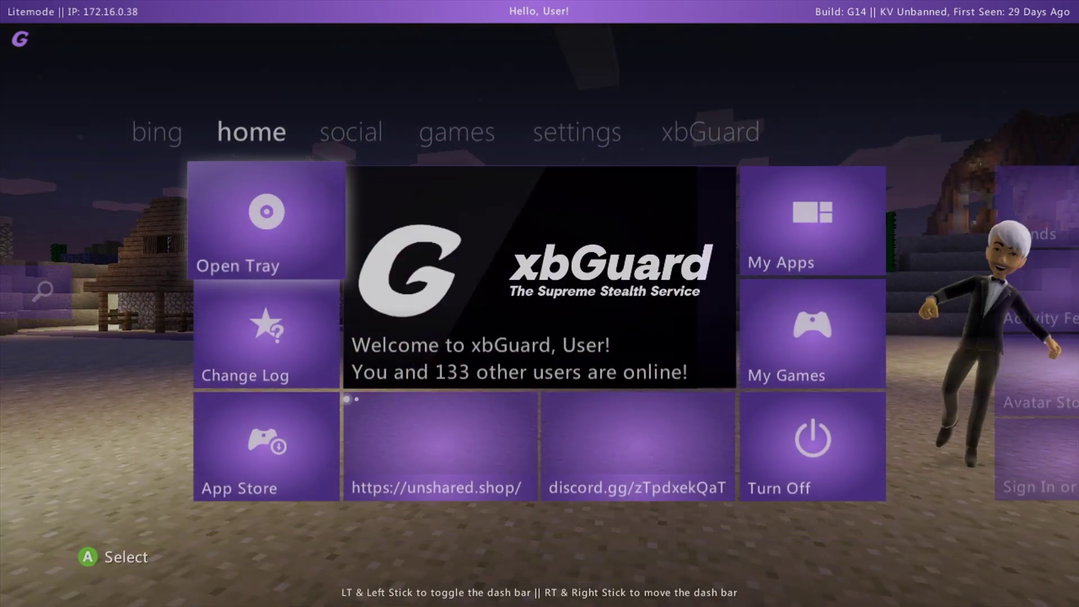
key(Right)
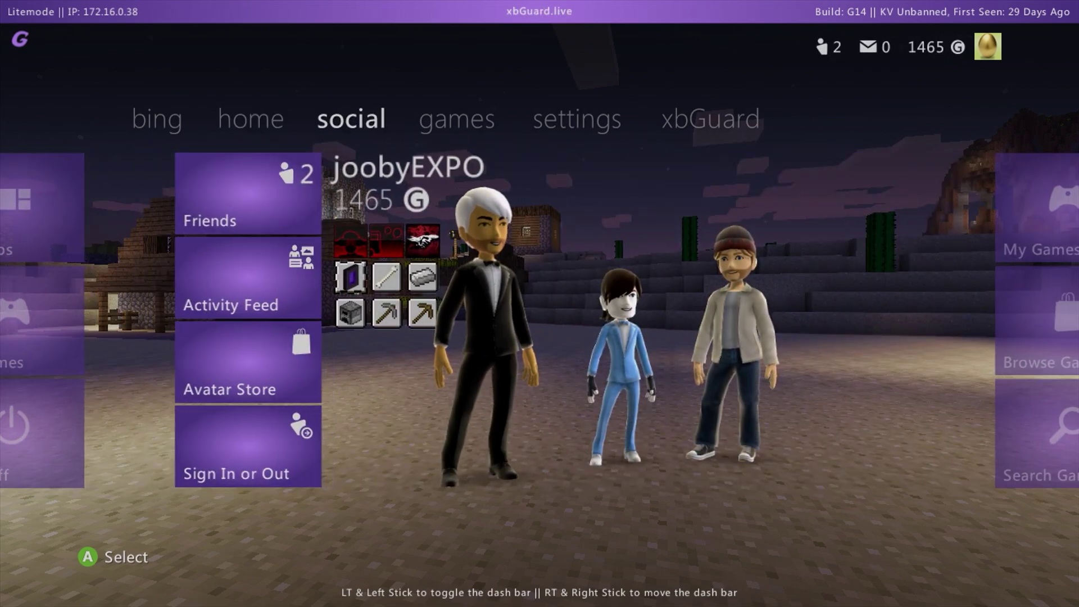
key(Right)
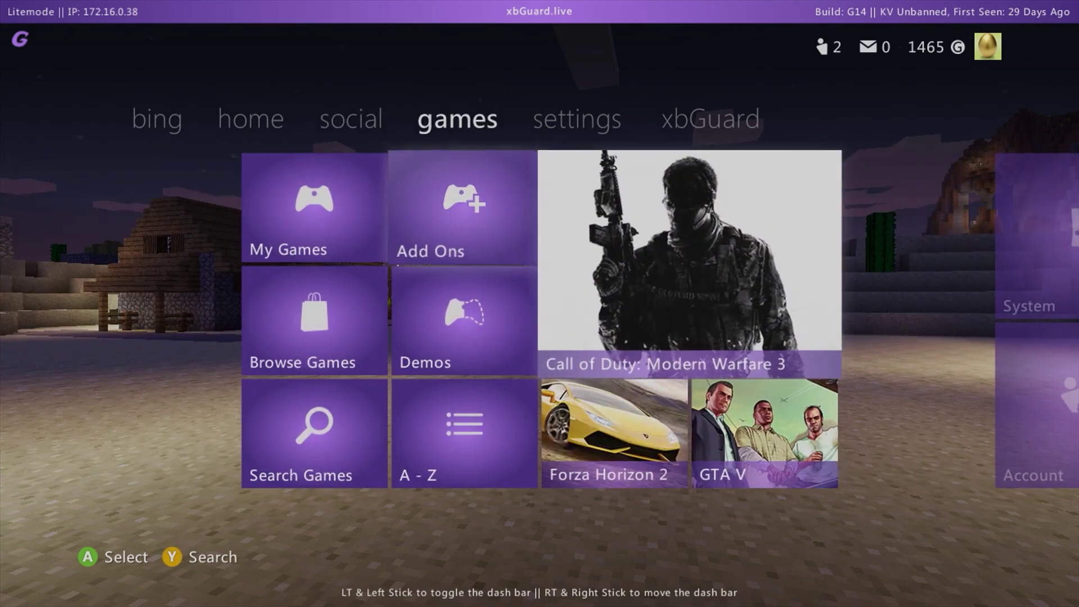
key(Right)
key(Right)
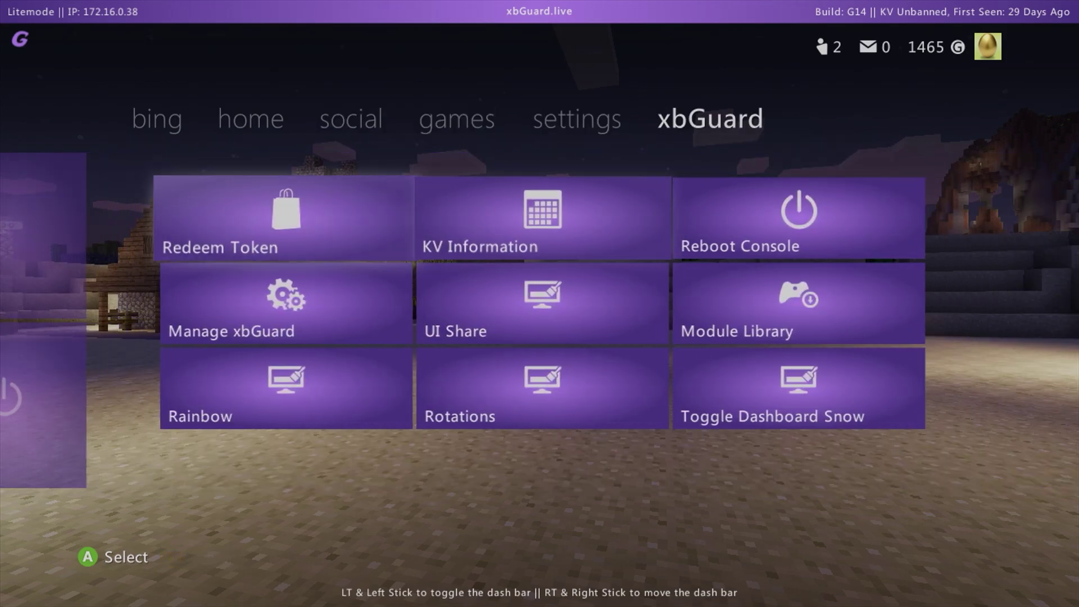
key(Left)
key(Left)
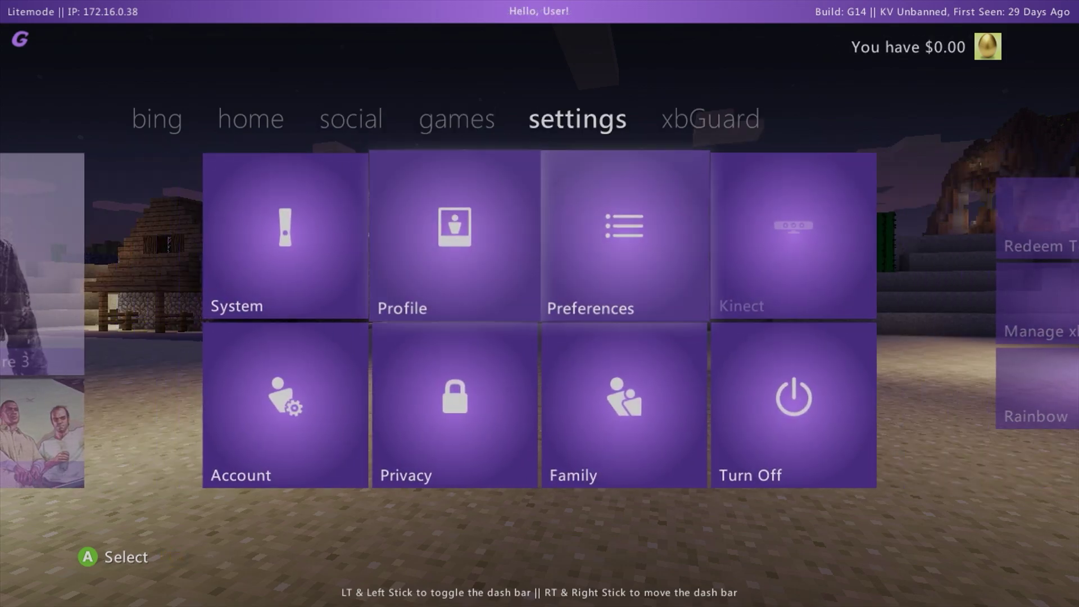
key(Left)
key(Left)
key(Left)
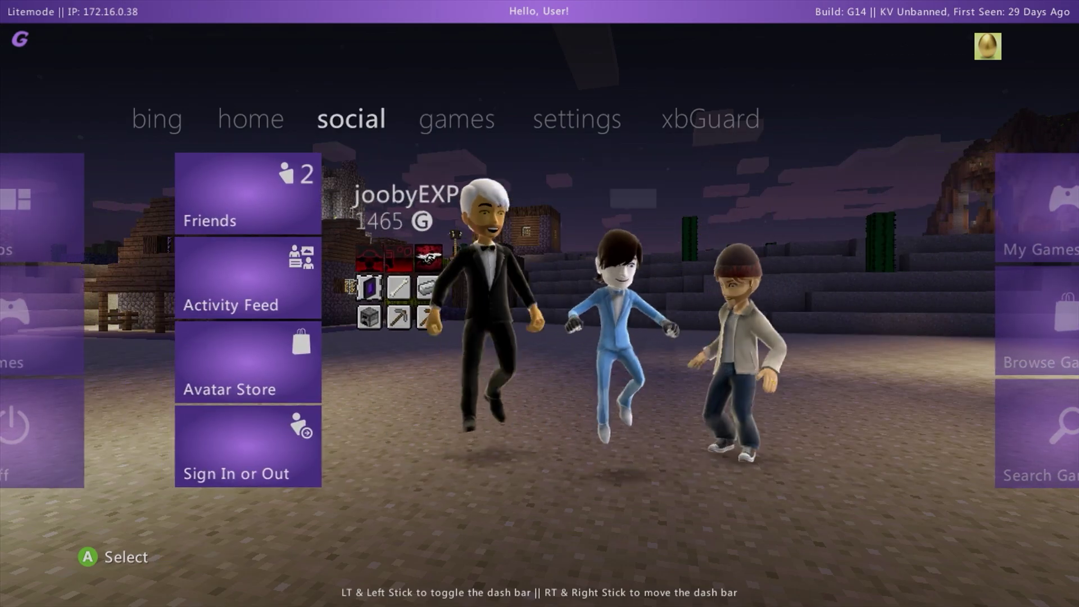
key(Left)
key(Left)
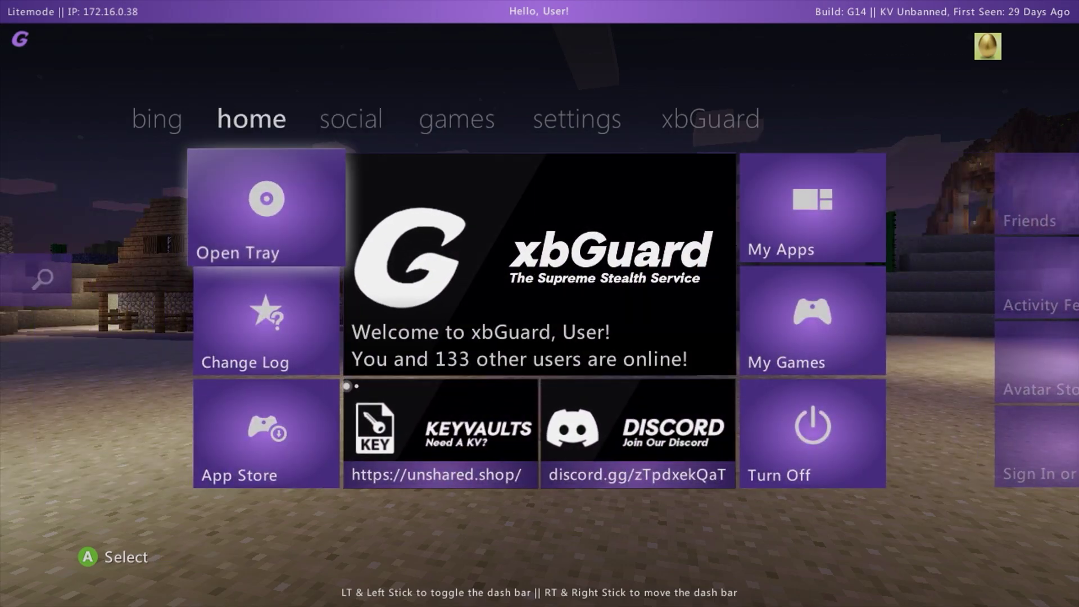
key(Down)
key(Down)
key(Right)
key(Right)
key(Right)
key(Up)
key(Up)
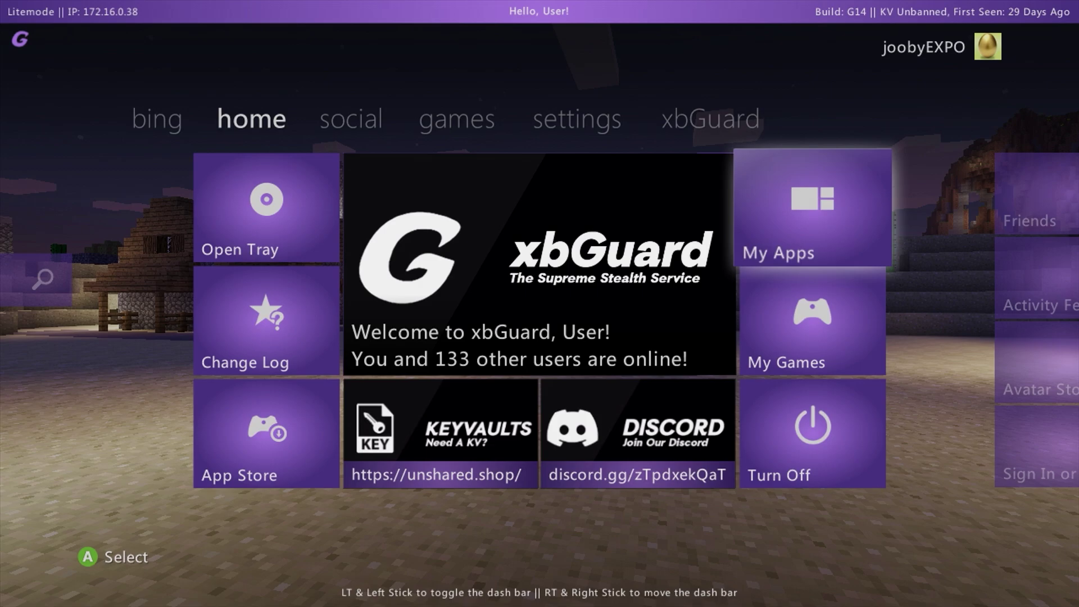